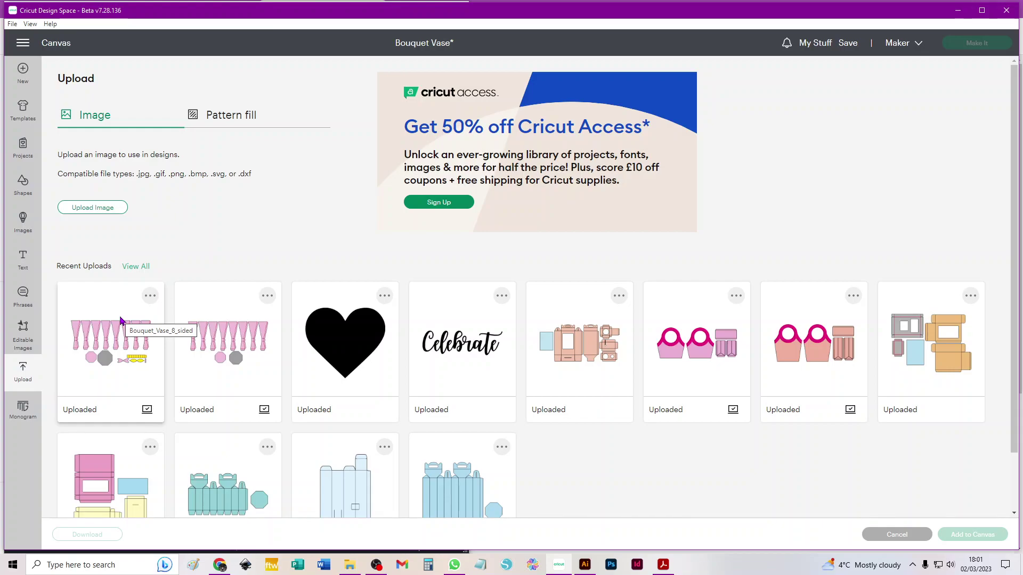
Add the uploaded Bouquet_Vase_8_sided image to the canvas and move it to about X 7.09, Y 4.48 cm.
left_click(127, 352)
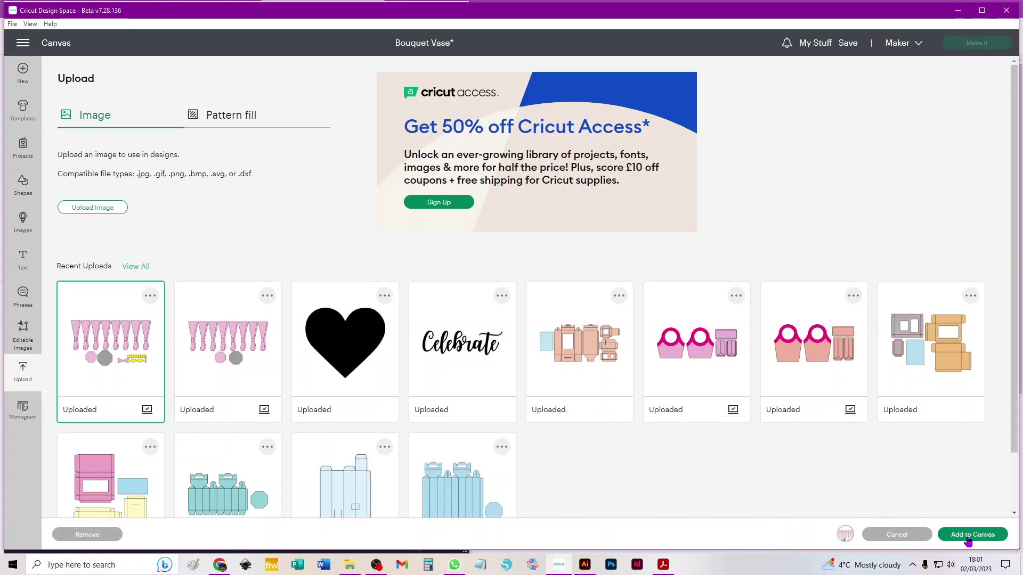
left_click(968, 535)
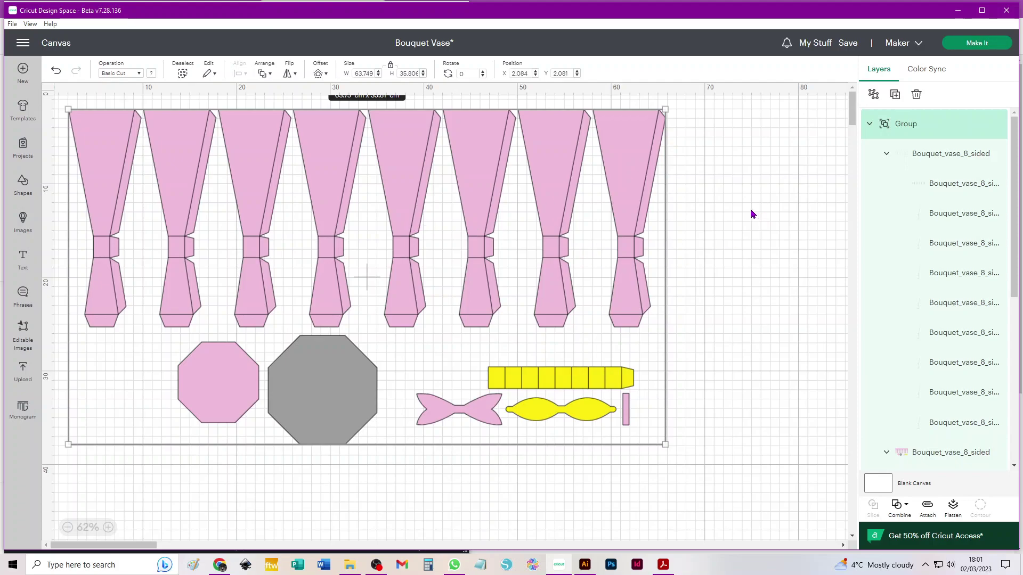
left_click_drag(478, 140, 525, 162)
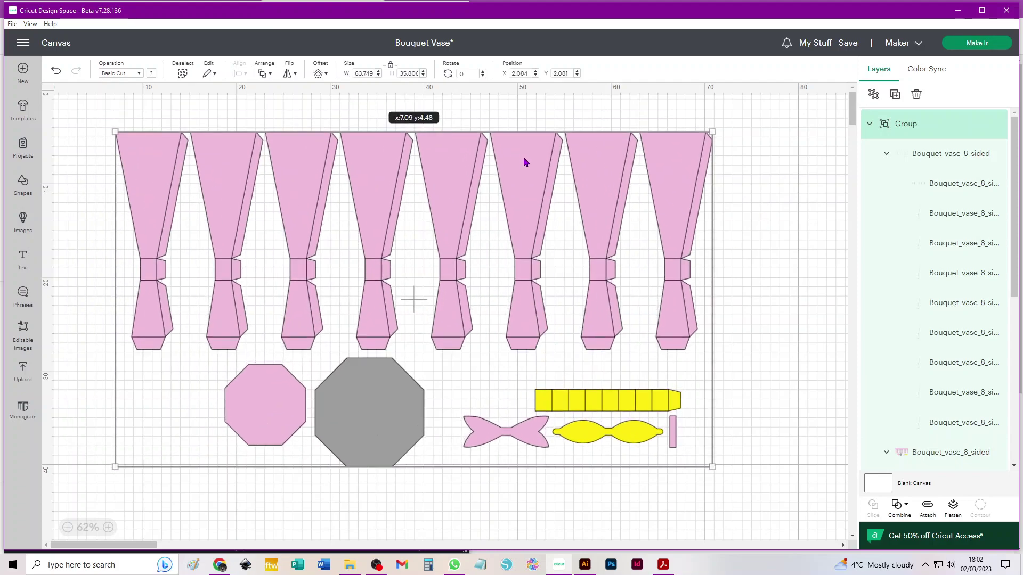
left_click(761, 217)
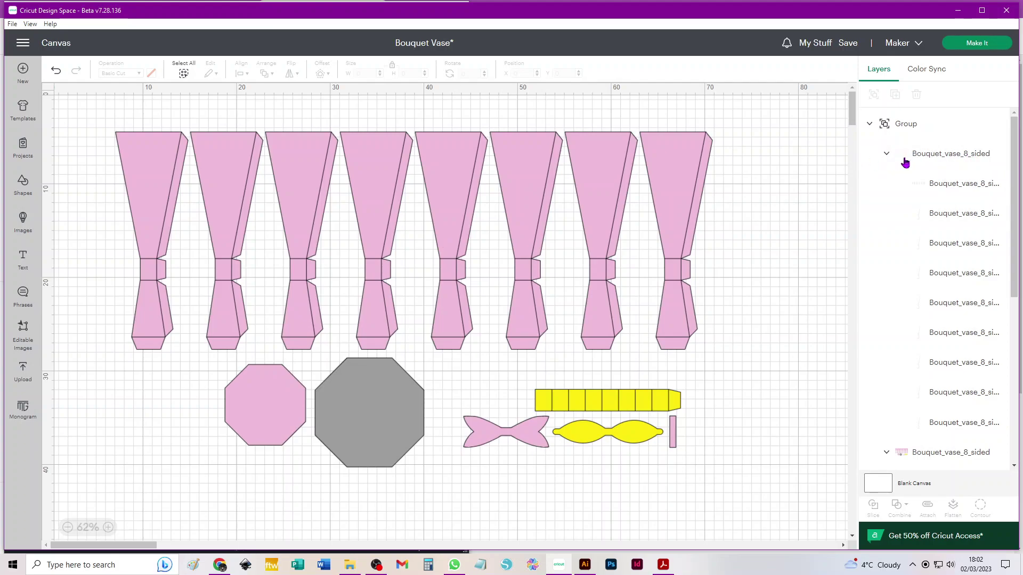
Change the operation of the fold-line subgroup of the vase design to Score.
left_click(961, 160)
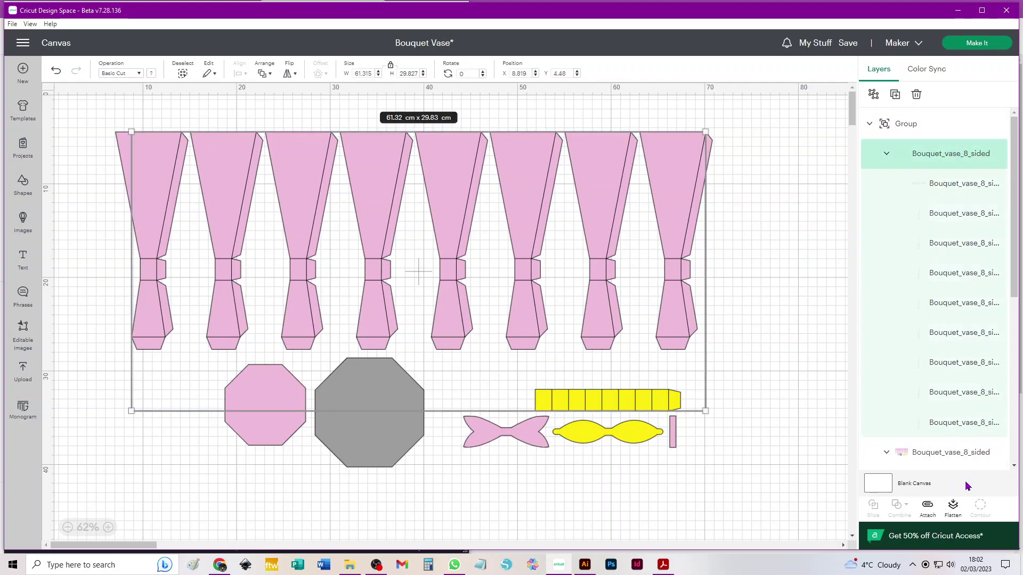
left_click(112, 79)
left_click(135, 235)
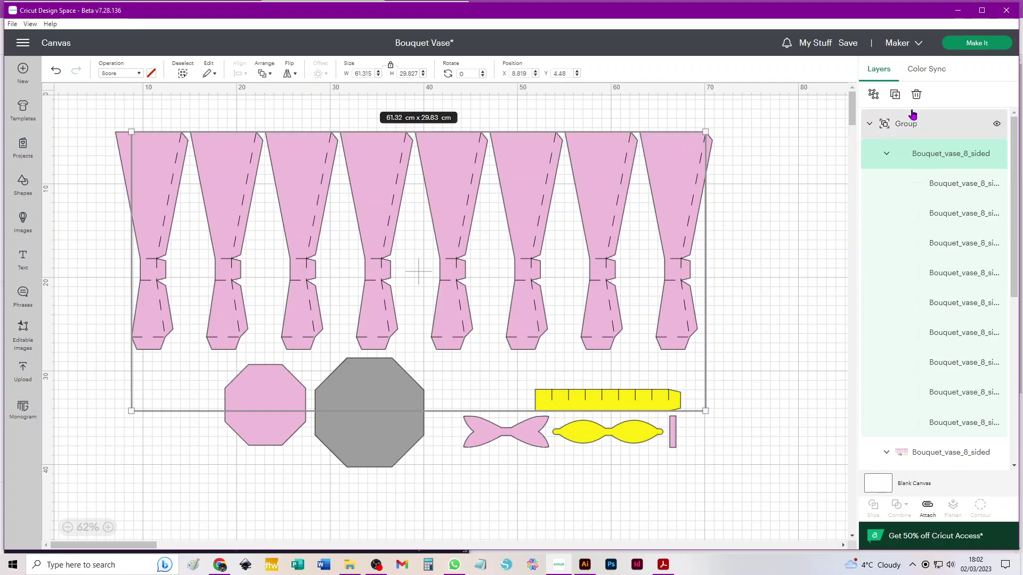
Ungroup the score-line subgroup and the cut-shape subgroup inside the vase design.
left_click(874, 97)
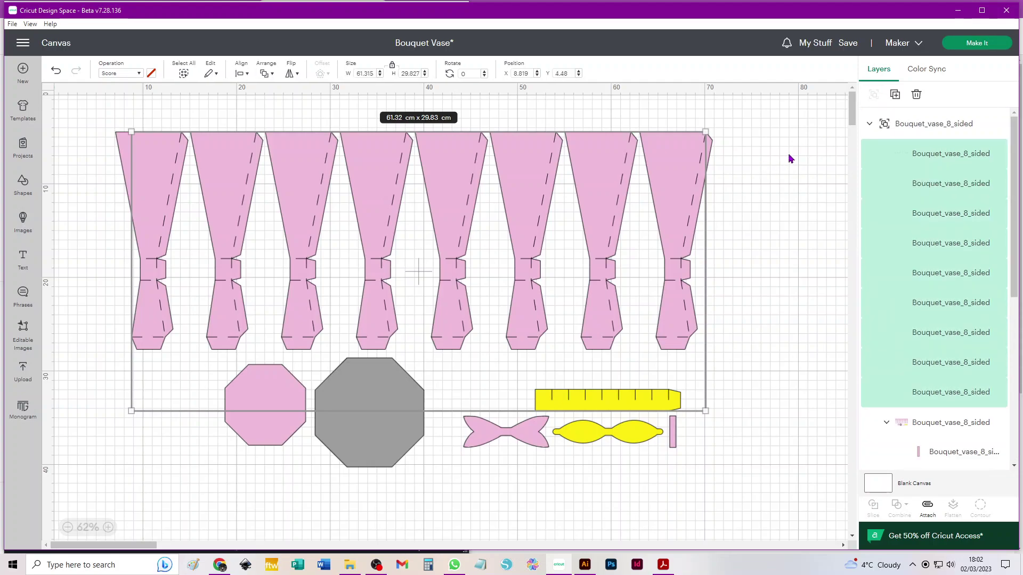
left_click(790, 159)
scroll(951, 343, "down", 3)
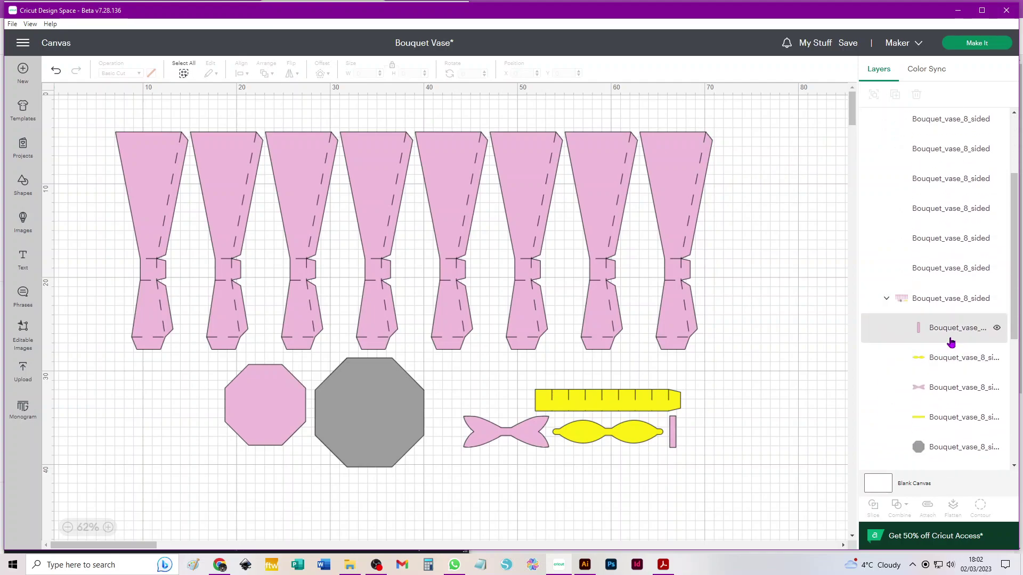
left_click(937, 300)
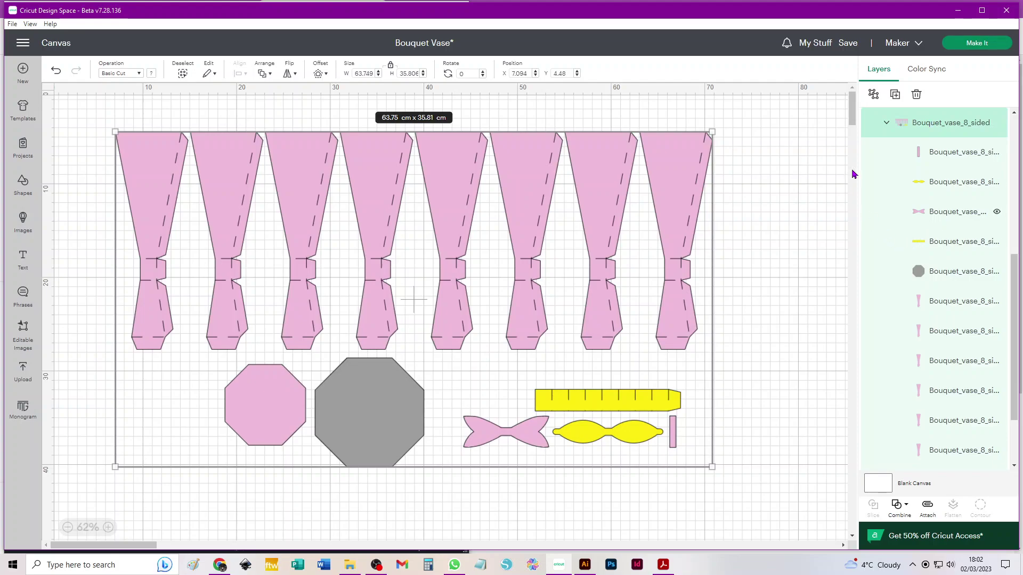
scroll(932, 173, "up", 5)
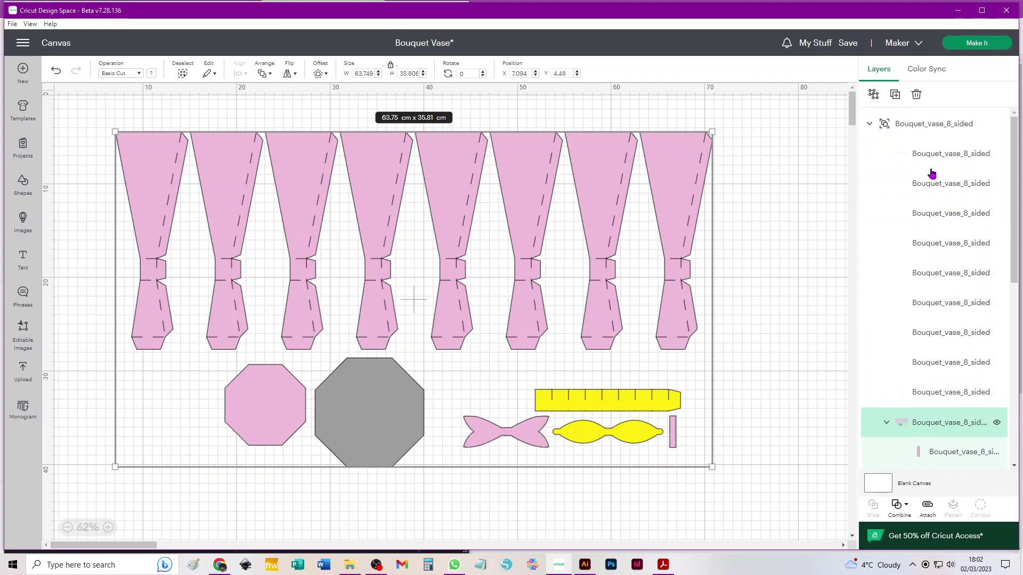
left_click(874, 95)
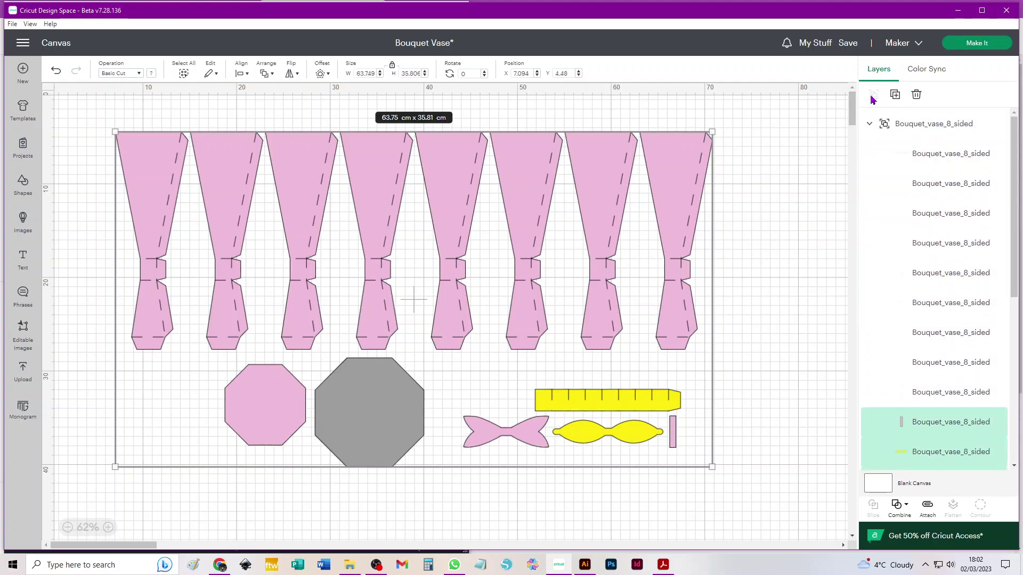
Ungroup the remaining outer Bouquet_vase_8_sided group so every piece and score line is a separate layer.
left_click(934, 124)
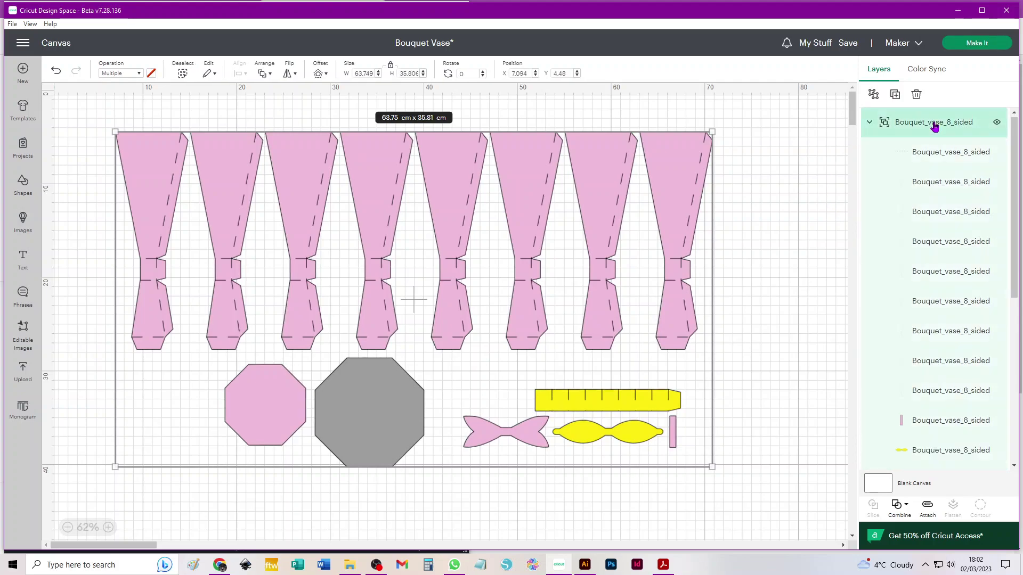
left_click(870, 123)
left_click(870, 125)
left_click(93, 125)
key("ctrl+a")
left_click(98, 162)
key("ctrl+a")
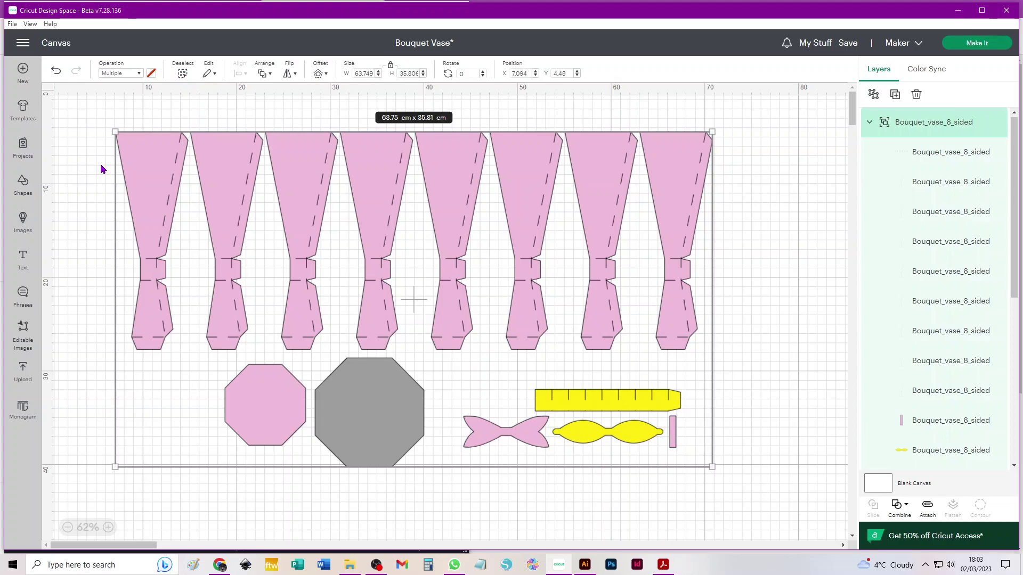
left_click(815, 156)
left_click(941, 121)
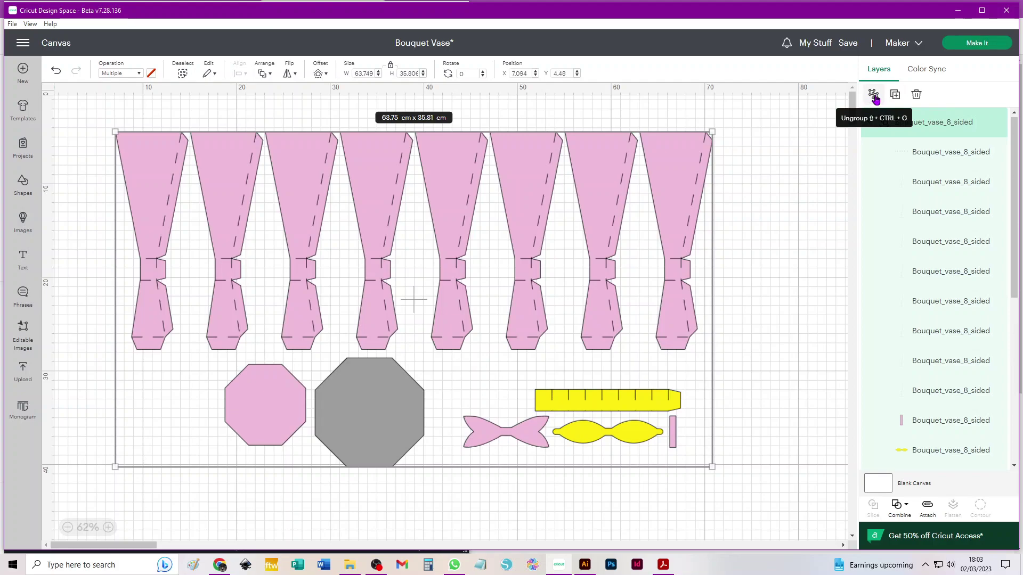
left_click(874, 96)
left_click(764, 155)
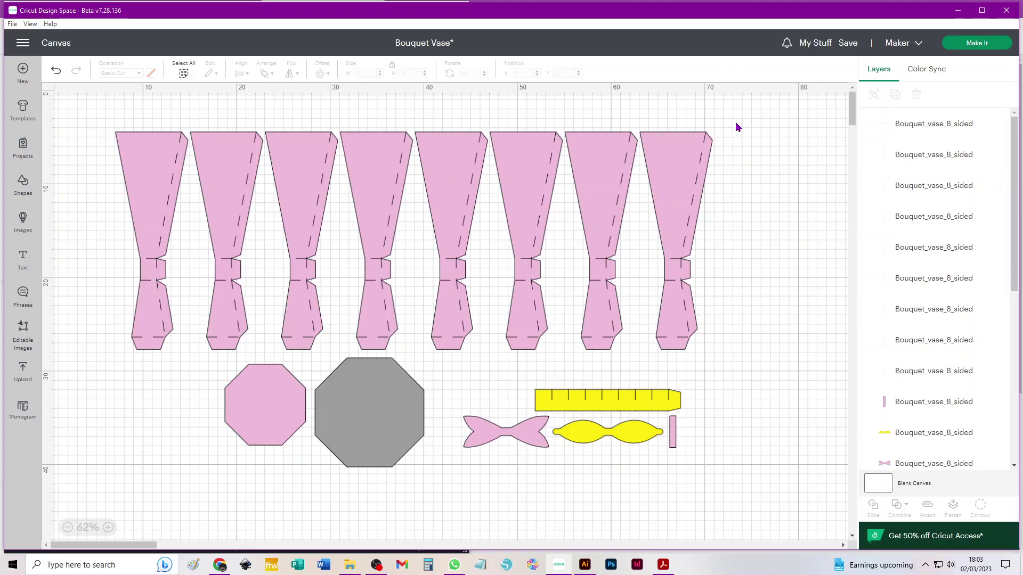
Attach the score lines to each of the two rightmost vase panels and move both panels right, clear of the row.
left_click_drag(729, 119, 646, 353)
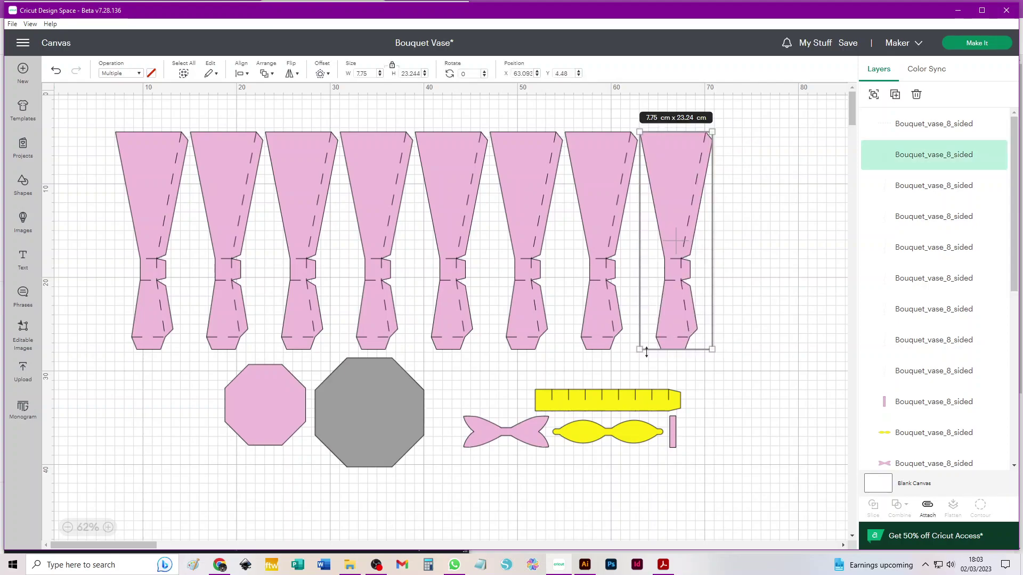
left_click(929, 511)
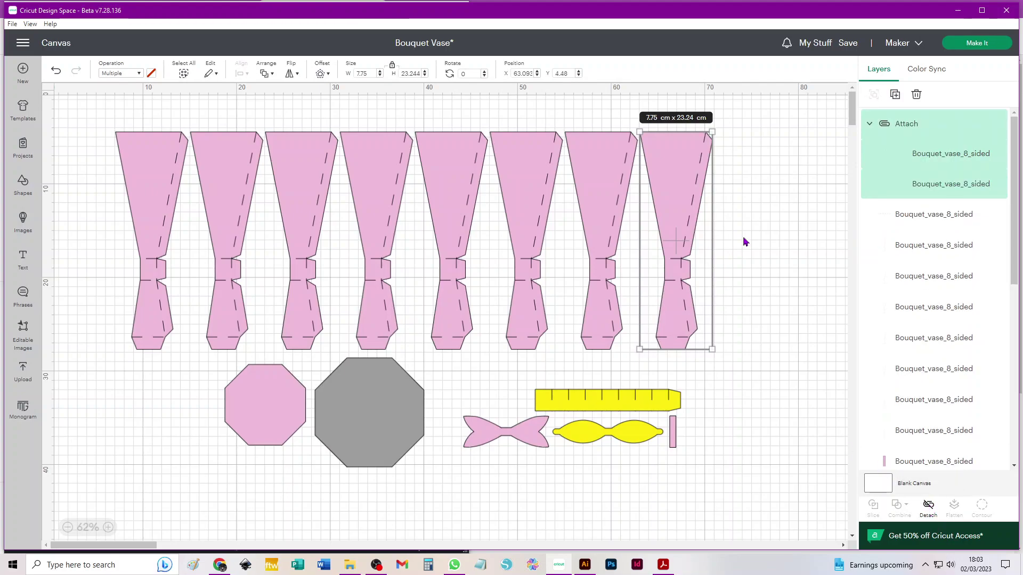
left_click(739, 244)
left_click_drag(680, 195, 750, 196)
left_click_drag(663, 117, 584, 372)
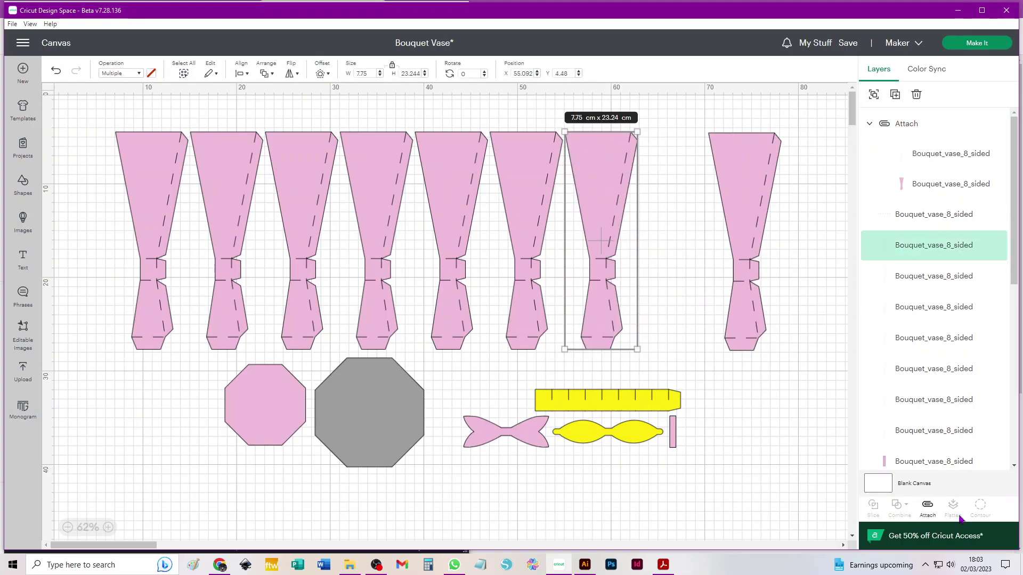
left_click(927, 506)
left_click_drag(606, 213, 662, 213)
Attach the score lines to the third and fourth vase panels from the right, moving each one beside the attached panels.
left_click_drag(587, 120, 515, 361)
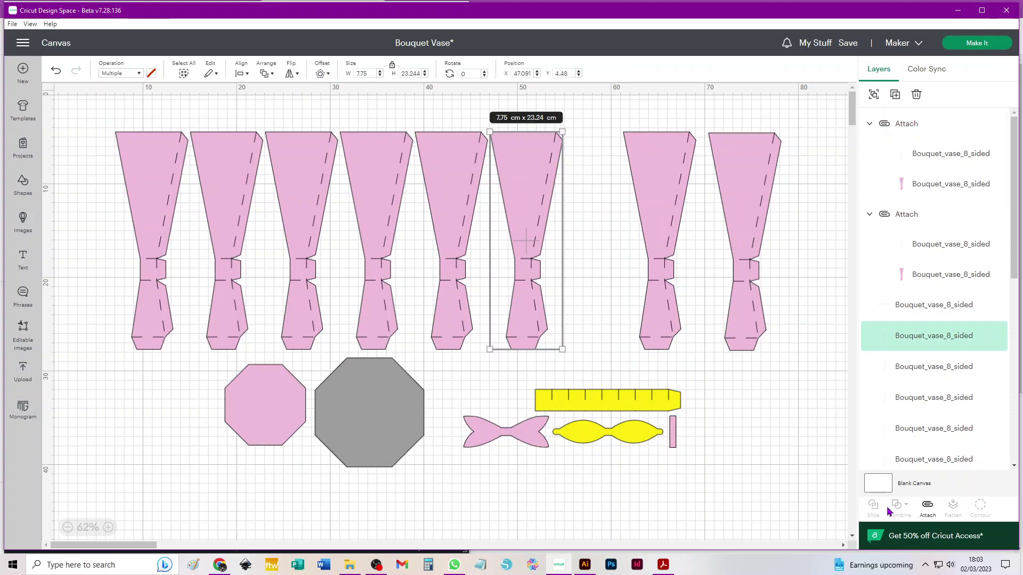
left_click(927, 506)
left_click_drag(530, 201, 568, 201)
left_click_drag(506, 123, 434, 335)
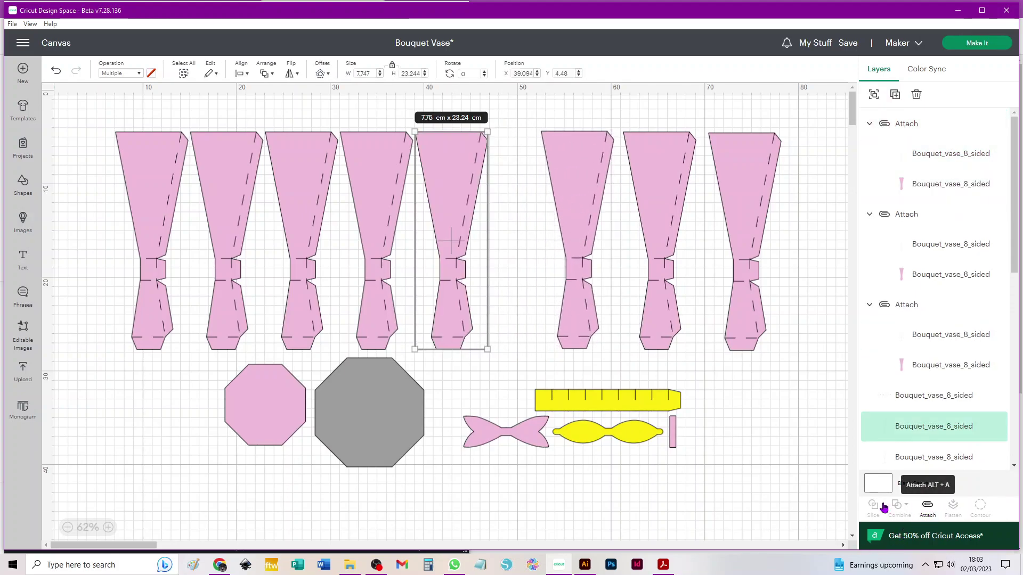
left_click(928, 506)
left_click_drag(446, 214, 505, 206)
Attach the score lines to the fifth and sixth vase panels from the right, shifting each toward the finished panels.
left_click_drag(426, 122, 361, 330)
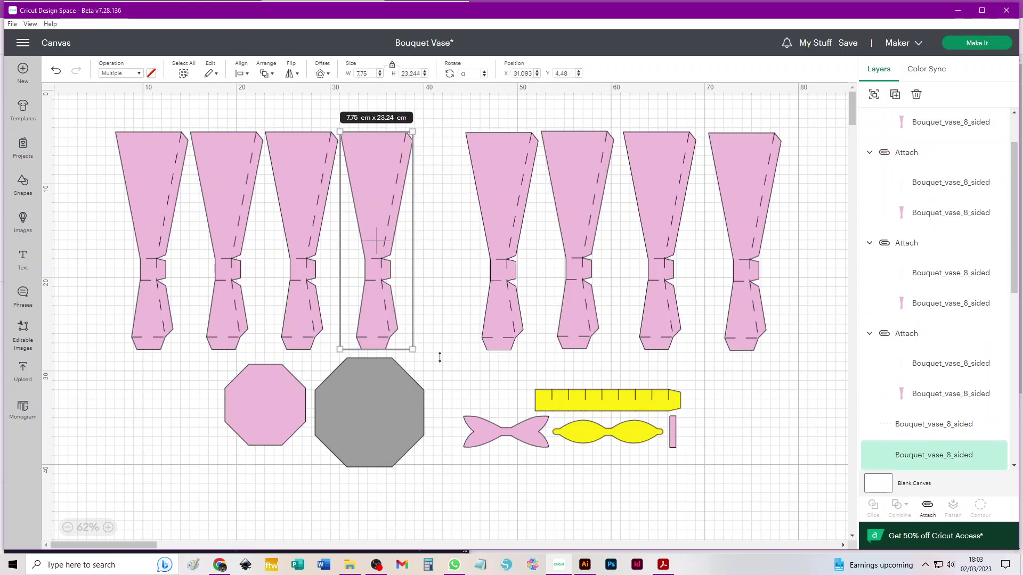
left_click(927, 506)
left_click_drag(398, 228, 443, 223)
left_click_drag(355, 118, 277, 357)
left_click(928, 506)
left_click_drag(321, 187, 363, 179)
Attach the score lines to the last two vase panels at the left end, shifting the inner one slightly right.
left_click_drag(268, 116, 186, 352)
left_click(928, 506)
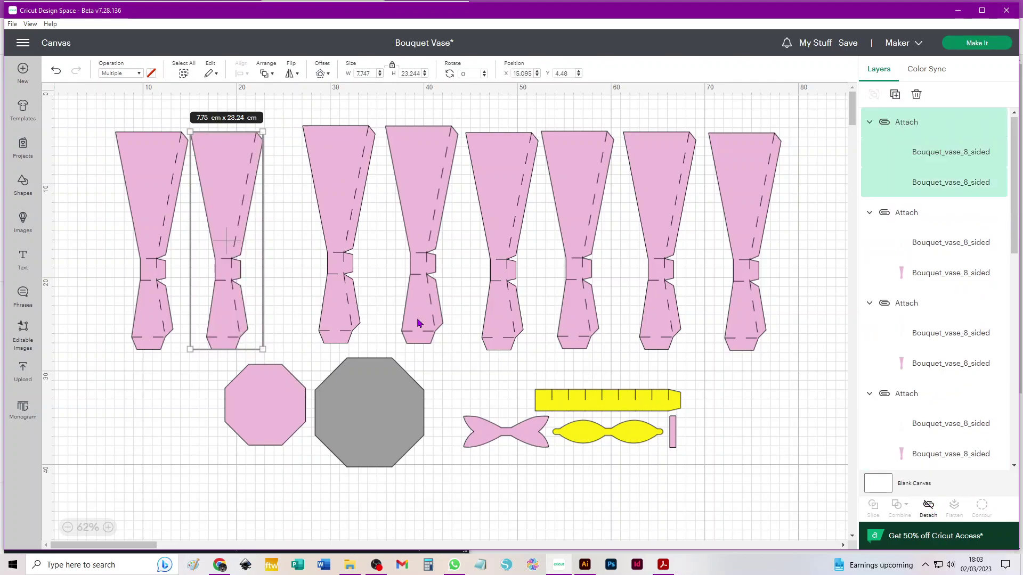
left_click_drag(238, 169, 255, 162)
left_click_drag(189, 121, 108, 384)
left_click(927, 505)
Move both octagons to the left, then stack the pink bow, yellow bow and narrow pink strip to assemble the bow.
left_click_drag(233, 406, 139, 414)
left_click_drag(389, 397, 307, 410)
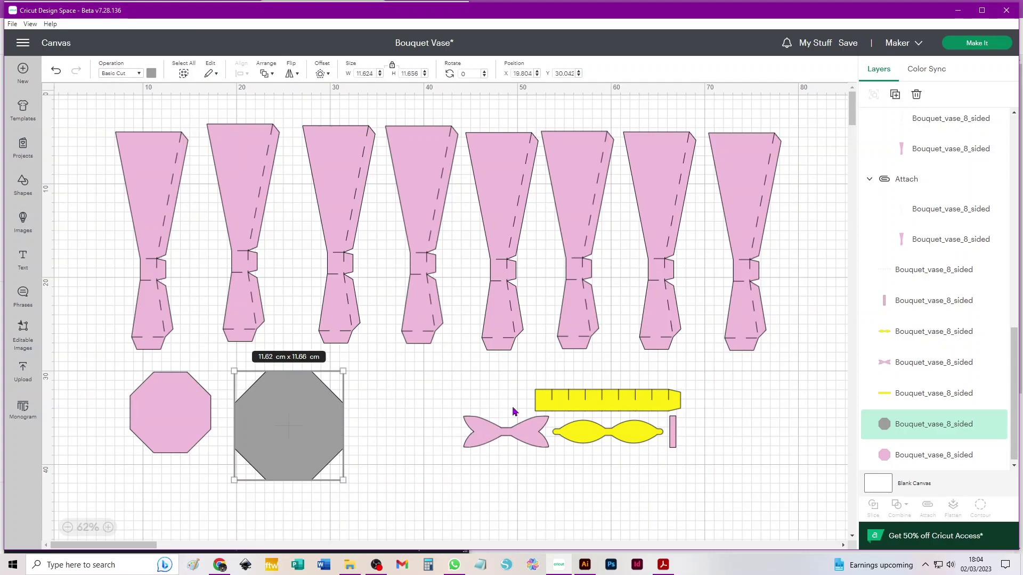
left_click_drag(530, 437, 444, 438)
left_click_drag(611, 437, 424, 447)
left_click_drag(674, 435, 420, 457)
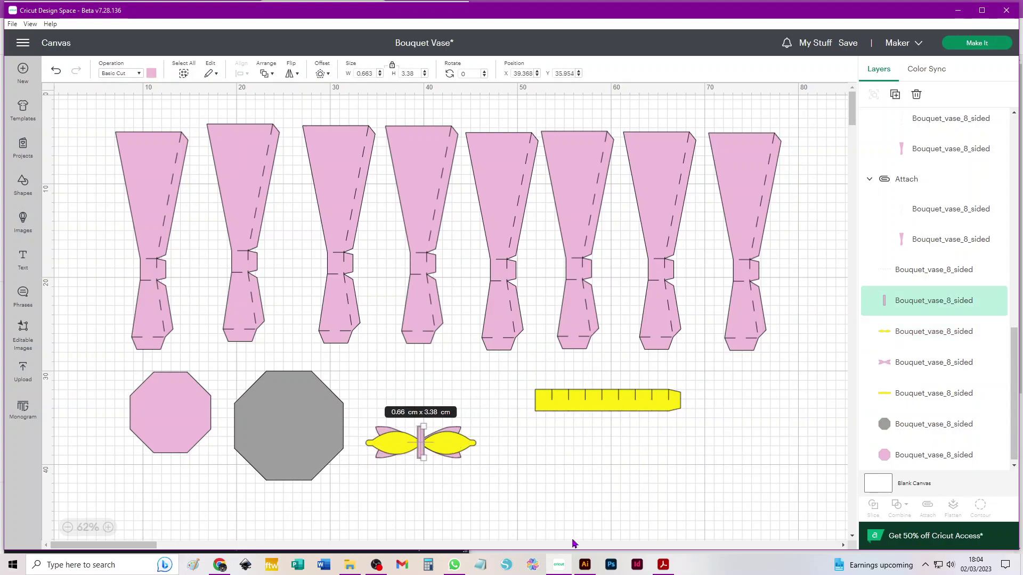
Attach the score lines to the yellow tabbed strip and place it beside the bow at about X 49.9, Y 36.3 cm.
left_click_drag(733, 376, 534, 420)
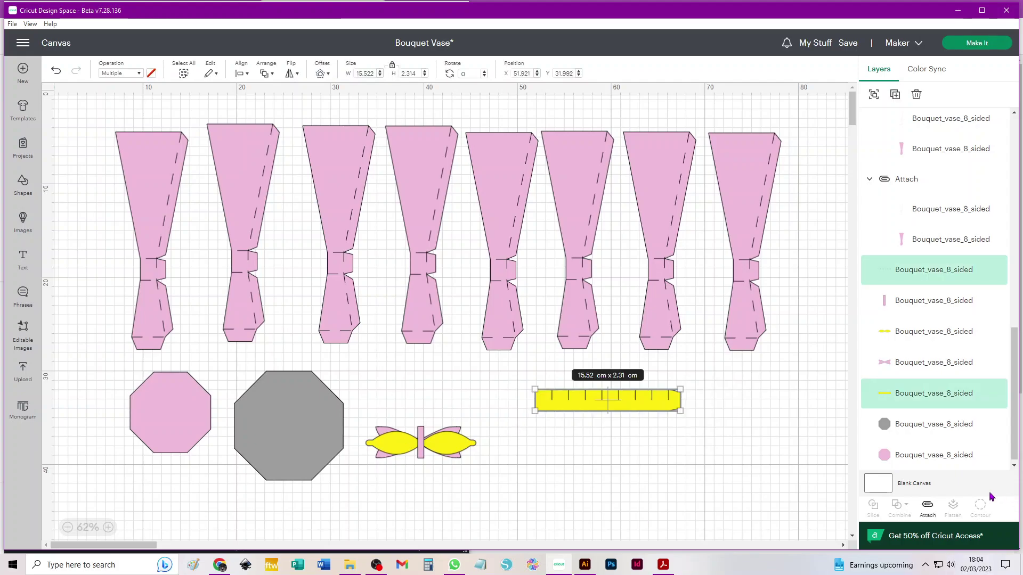
left_click(927, 509)
left_click(690, 465)
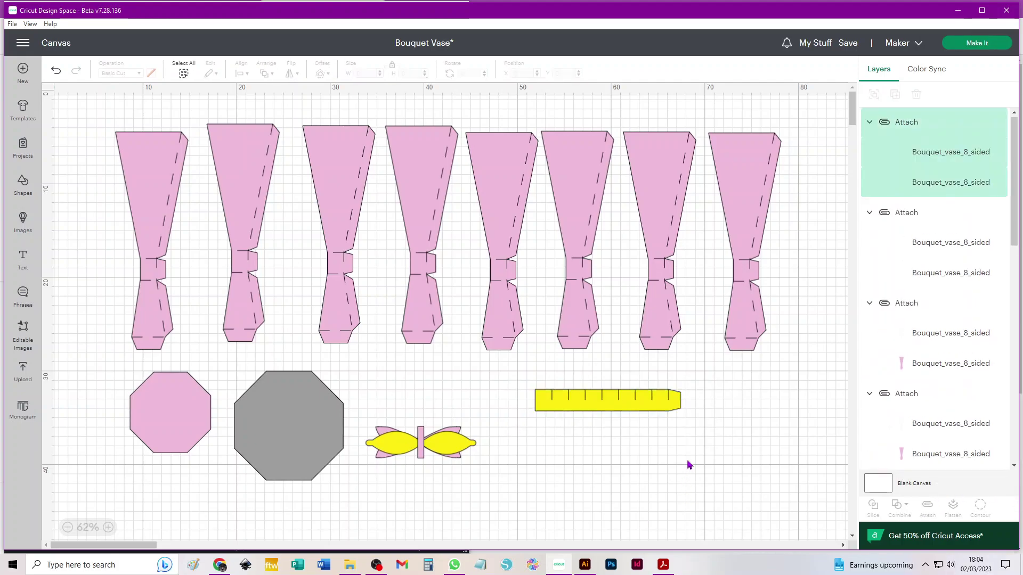
left_click_drag(641, 411, 618, 441)
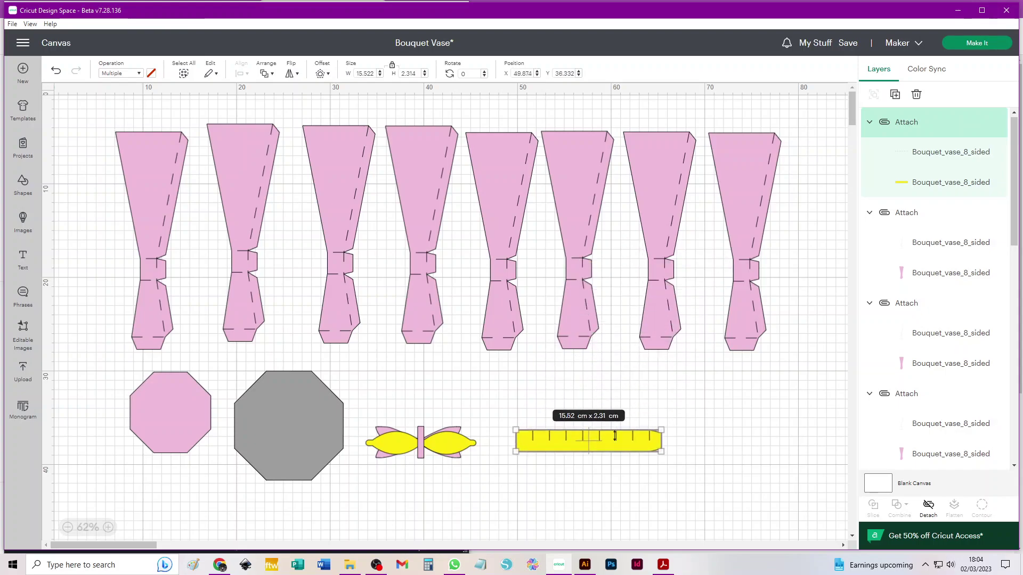
left_click(684, 455)
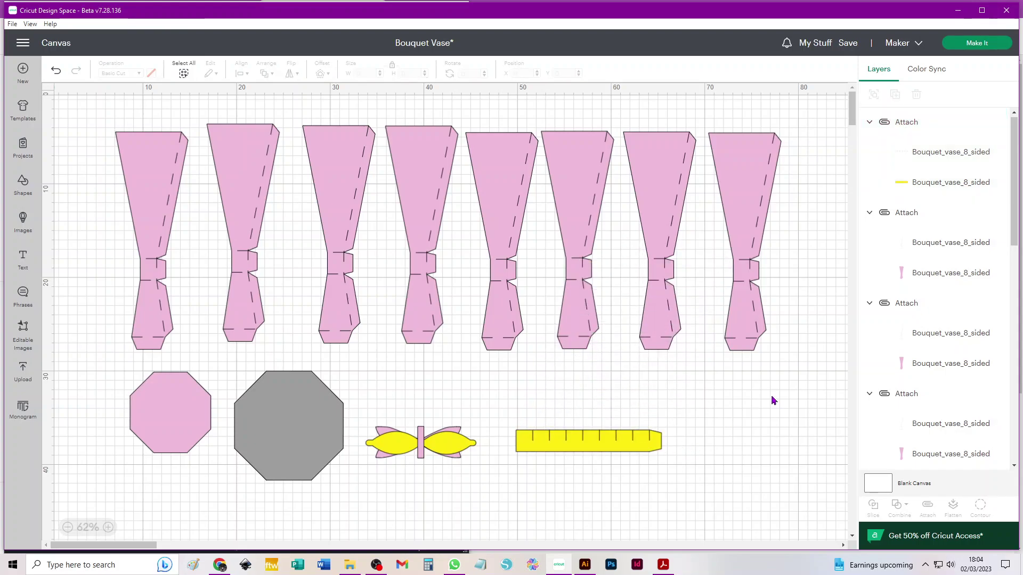
Proceed to mat preparation and set the yellow mat's material size to 21 cm x 29.7 cm (A4).
left_click(982, 46)
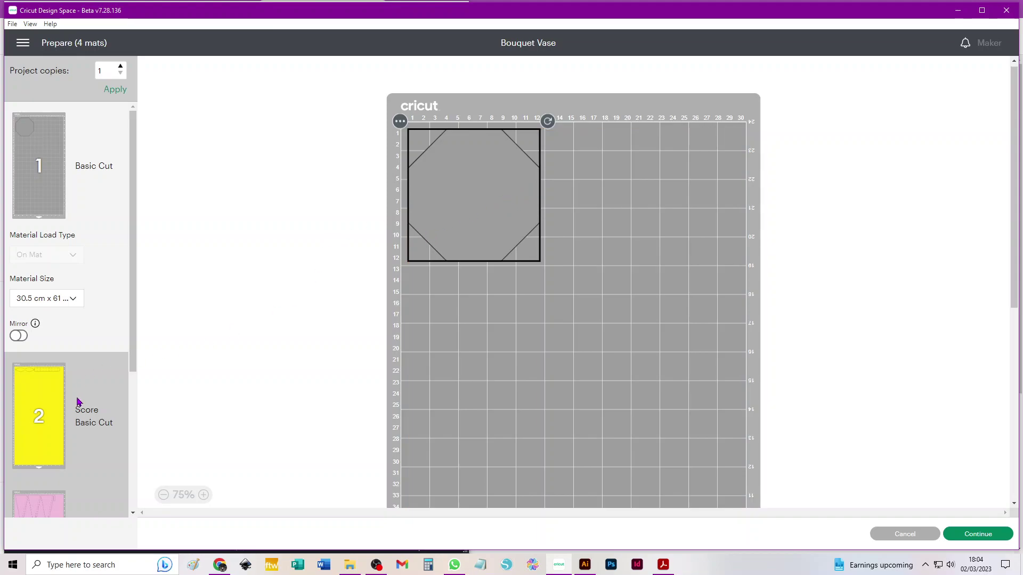
left_click(51, 389)
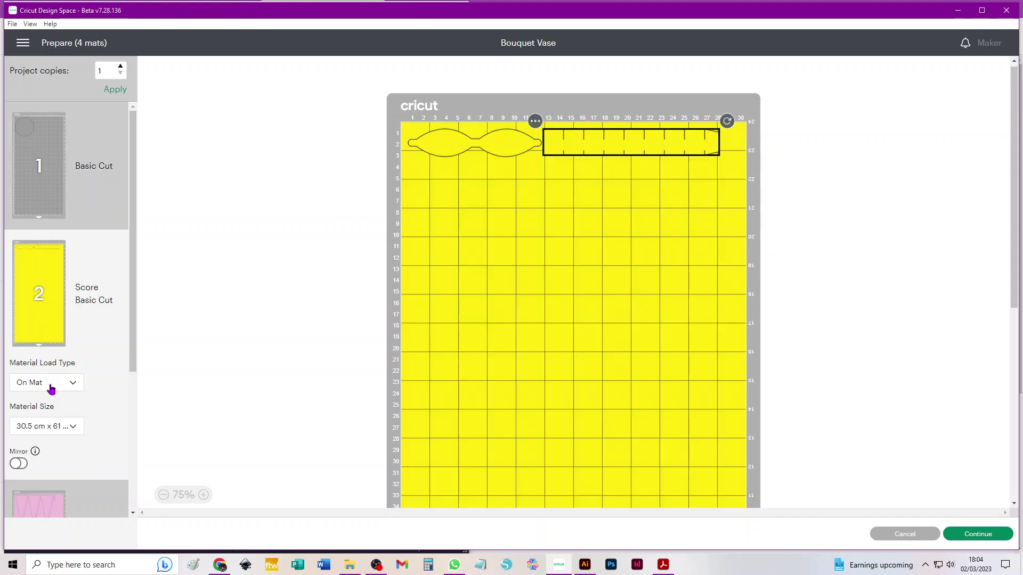
left_click(57, 426)
left_click(69, 477)
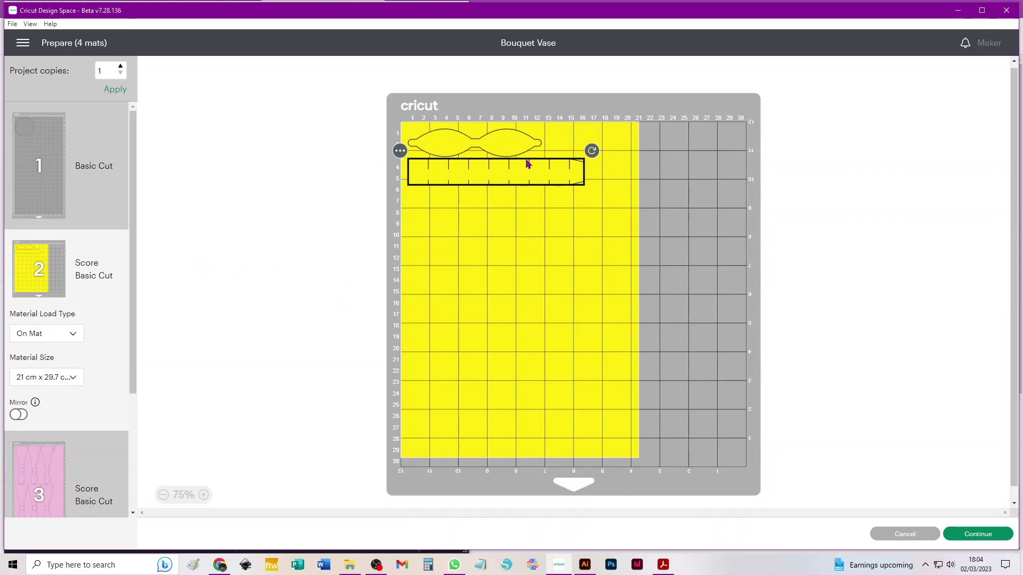
Set the material size of the first pink mat, mat 3, to 30.5 cm x 30.5 cm.
scroll(56, 314, "down", 2)
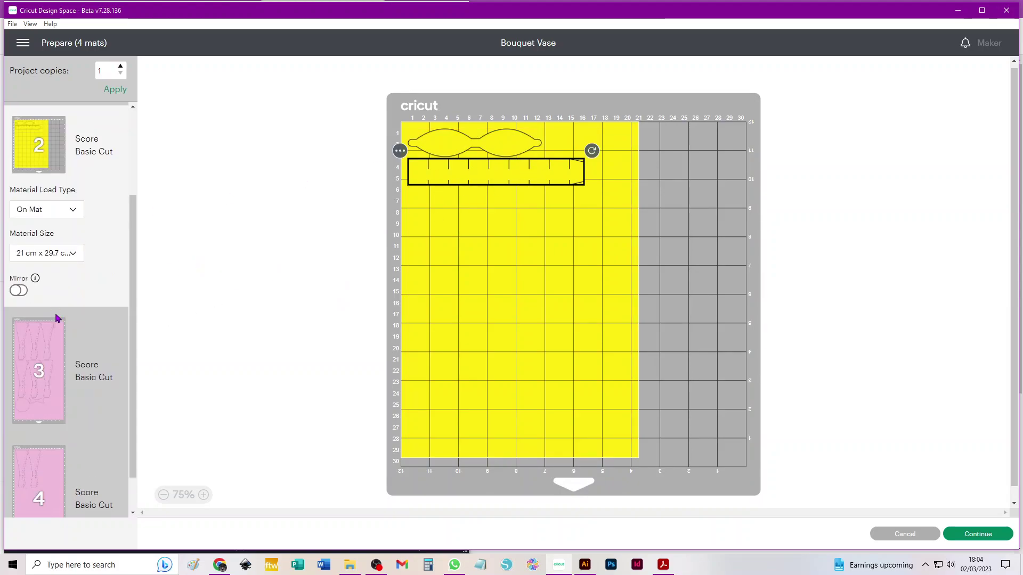
left_click(46, 292)
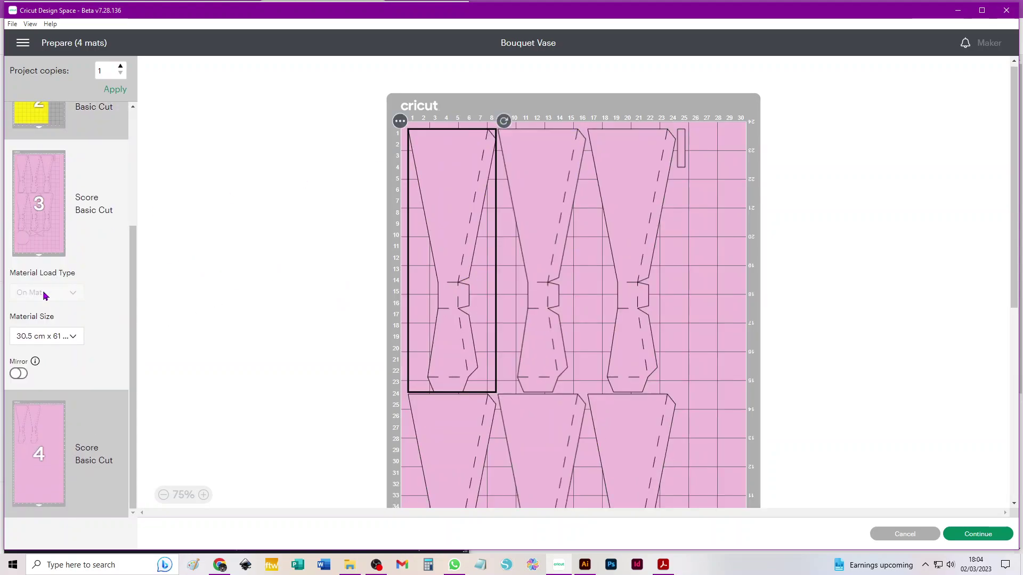
left_click(40, 339)
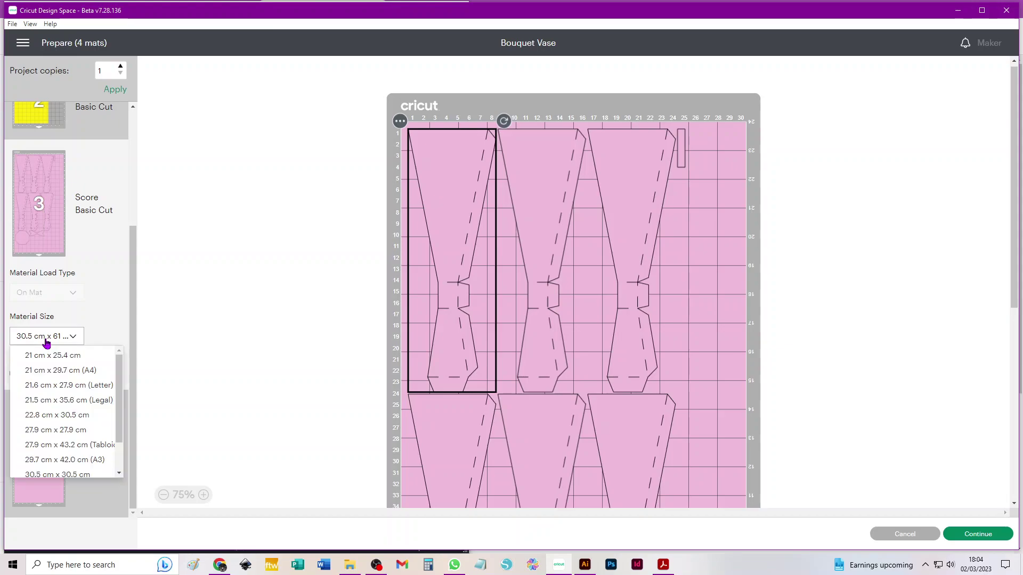
left_click(79, 476)
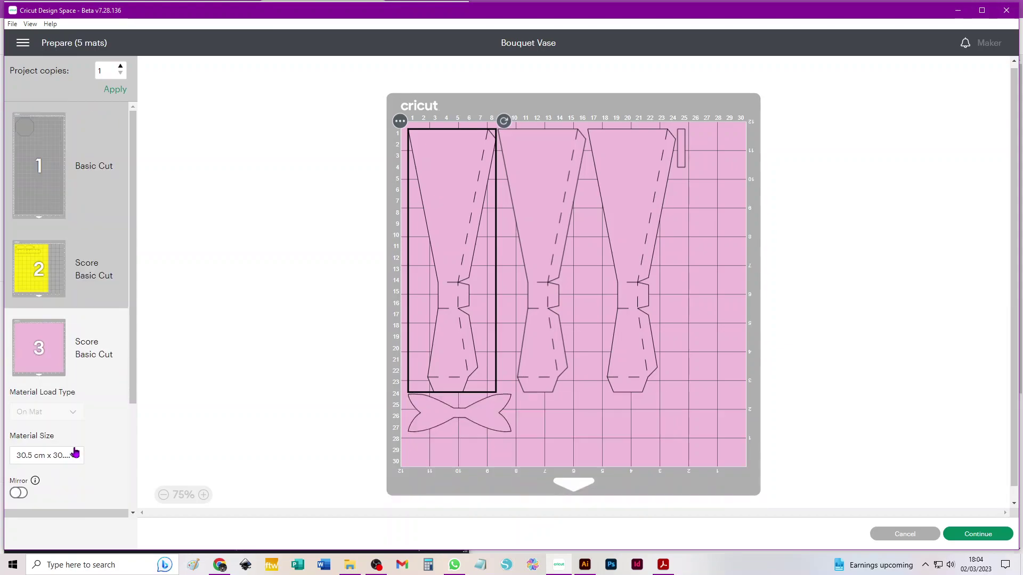
On mat 5, move the octagon to the lower-right area, rotate the second vase panel 180 degrees and nest it against the first.
scroll(76, 405, "down", 3)
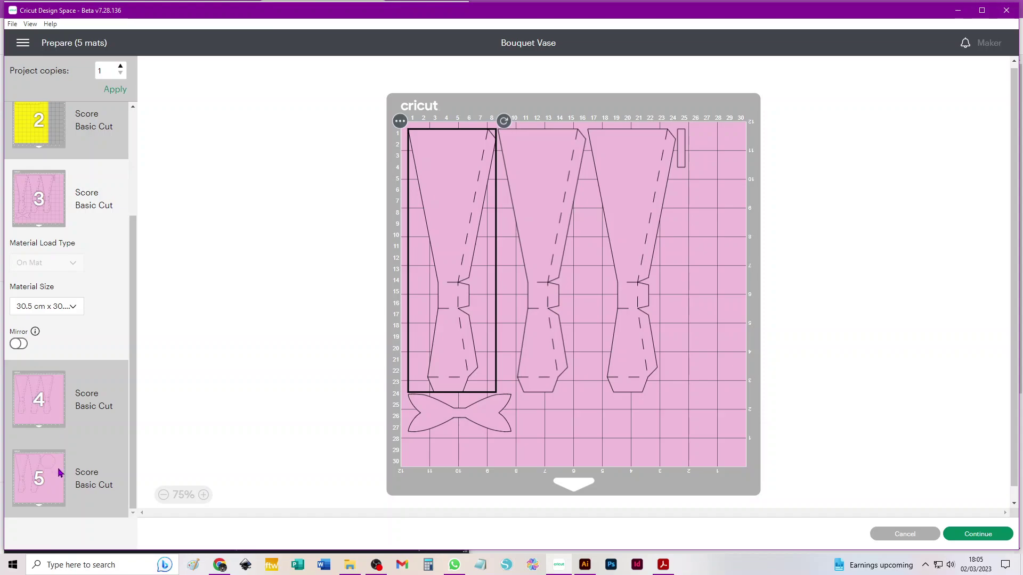
left_click(43, 470)
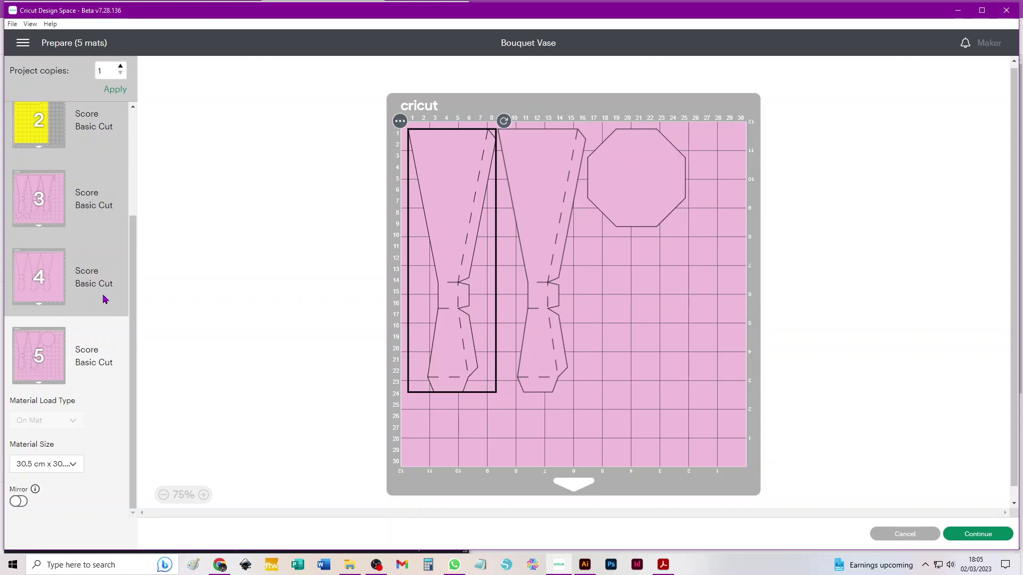
left_click_drag(644, 176, 684, 352)
left_click(555, 165)
left_click_drag(597, 124, 515, 342)
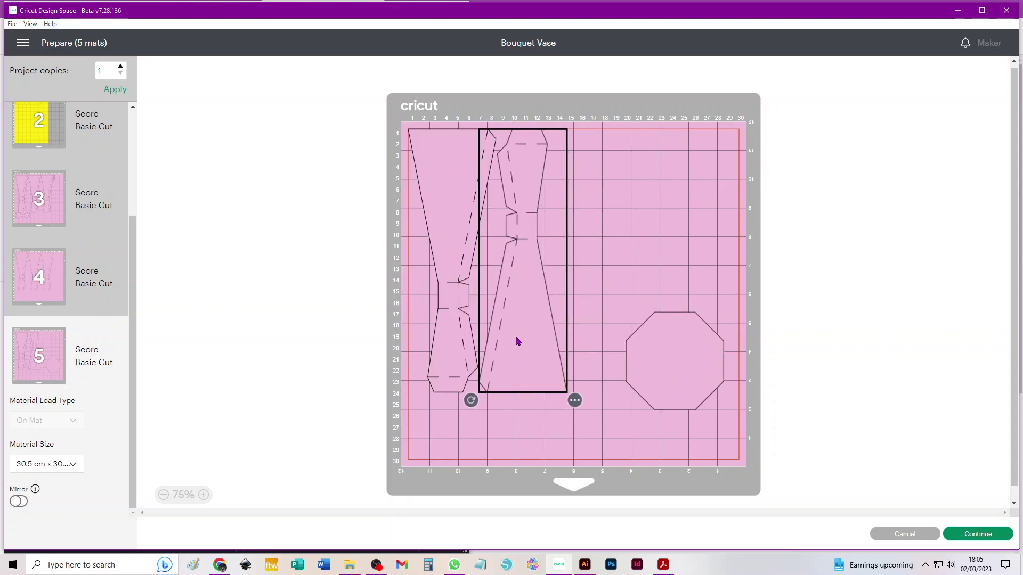
Move the first vase panel from mat 4 to mat 5.
left_click(43, 272)
left_click(400, 122)
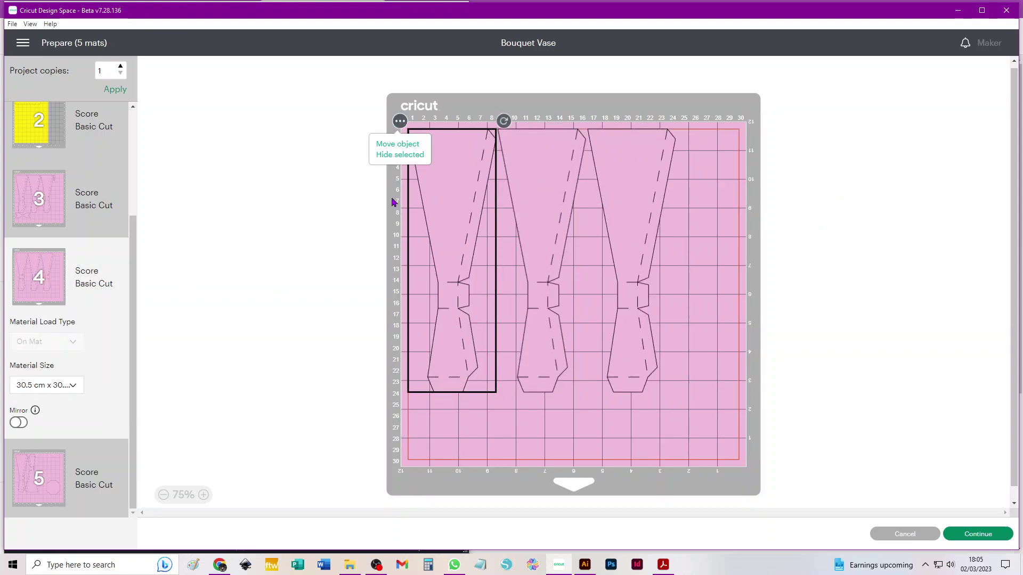
left_click(384, 143)
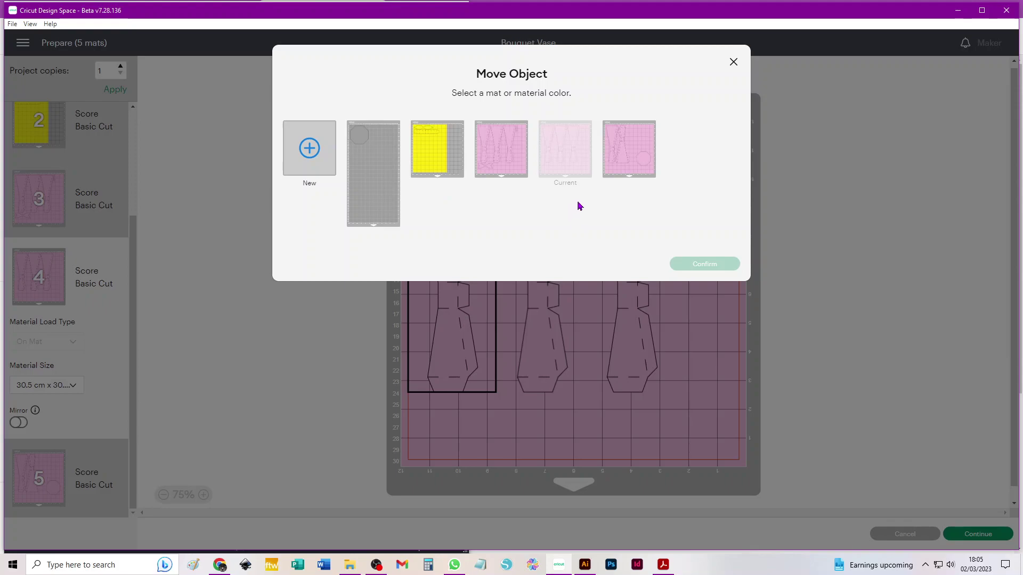
left_click(622, 159)
left_click(705, 264)
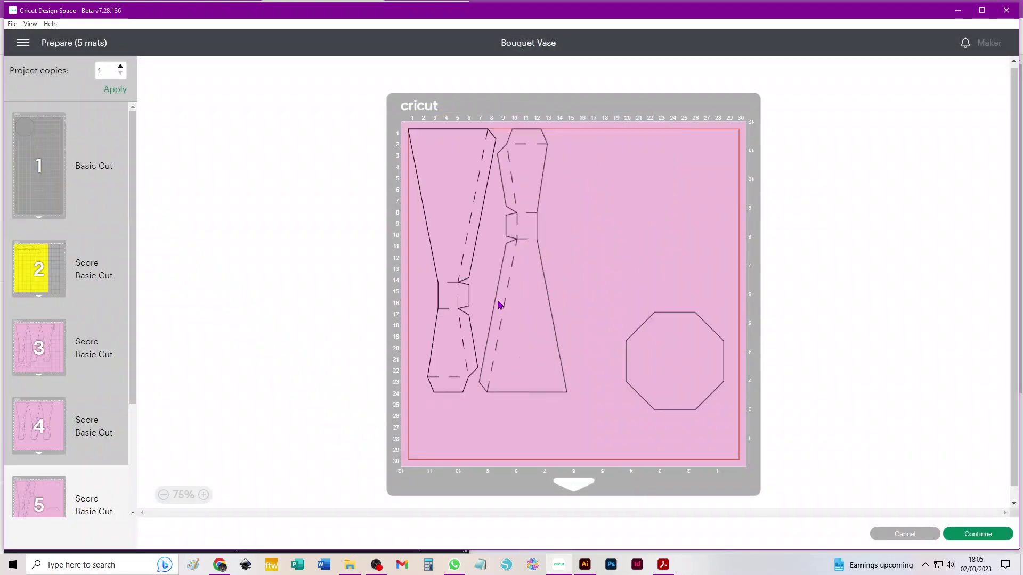
Nest the added panel beside the inverted one on mat 5, shift the octagon near the lower-right corner, and return to the canvas.
left_click_drag(457, 197, 589, 180)
left_click_drag(713, 350, 744, 374)
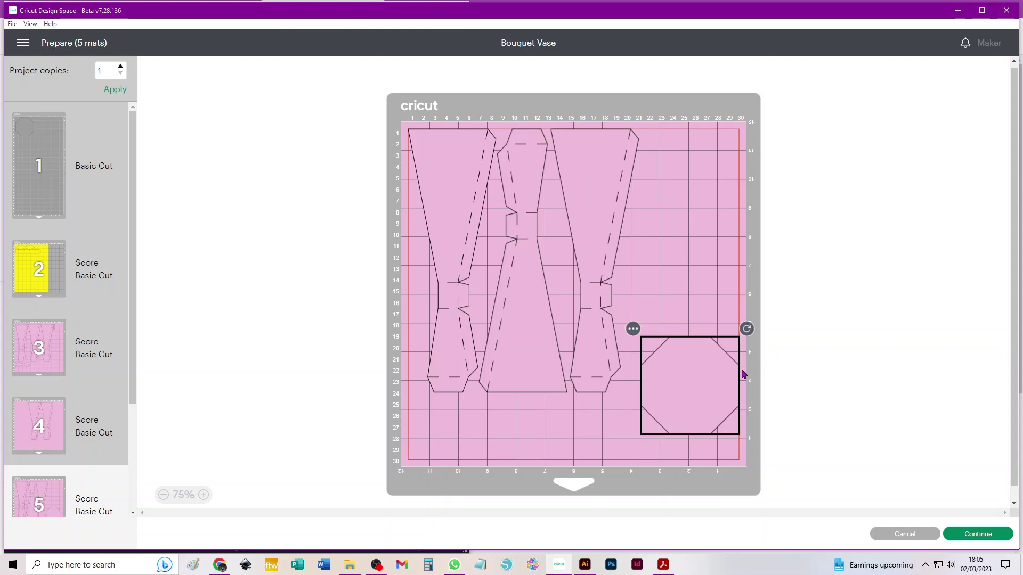
left_click_drag(744, 375, 710, 393)
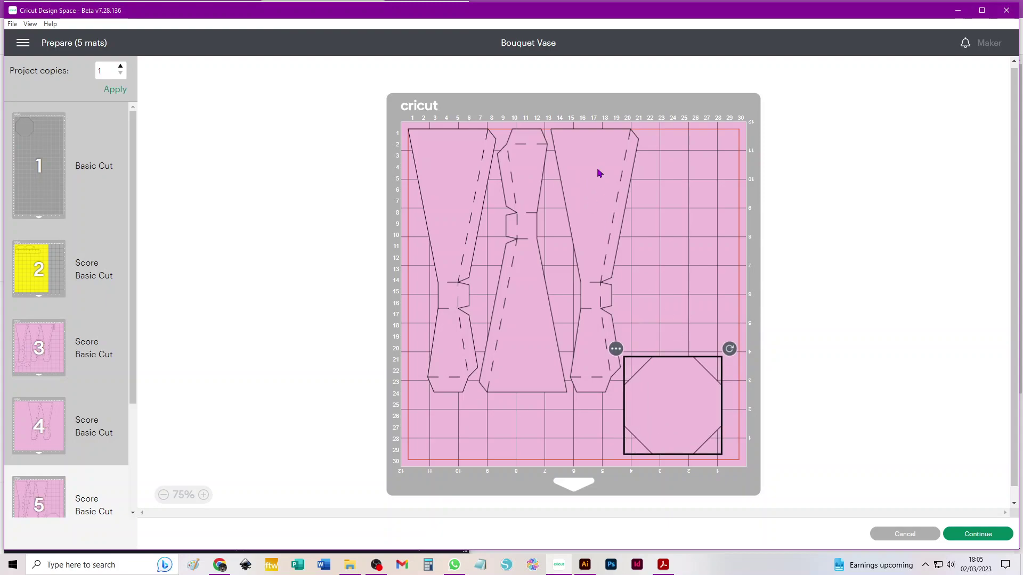
left_click(595, 153)
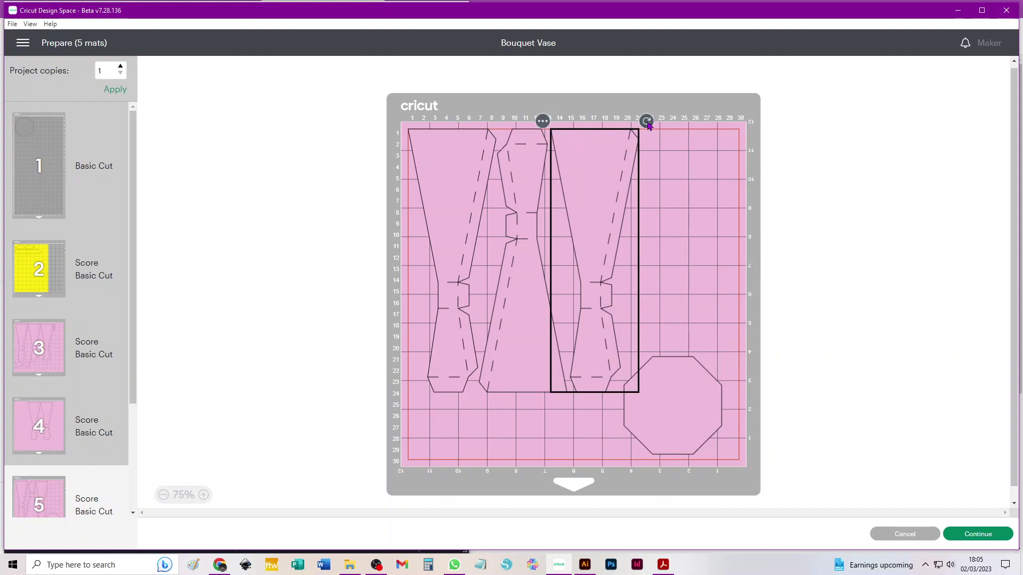
mouse_move(654, 129)
left_mouse_down()
mouse_move(664, 130)
mouse_move(644, 122)
left_mouse_up()
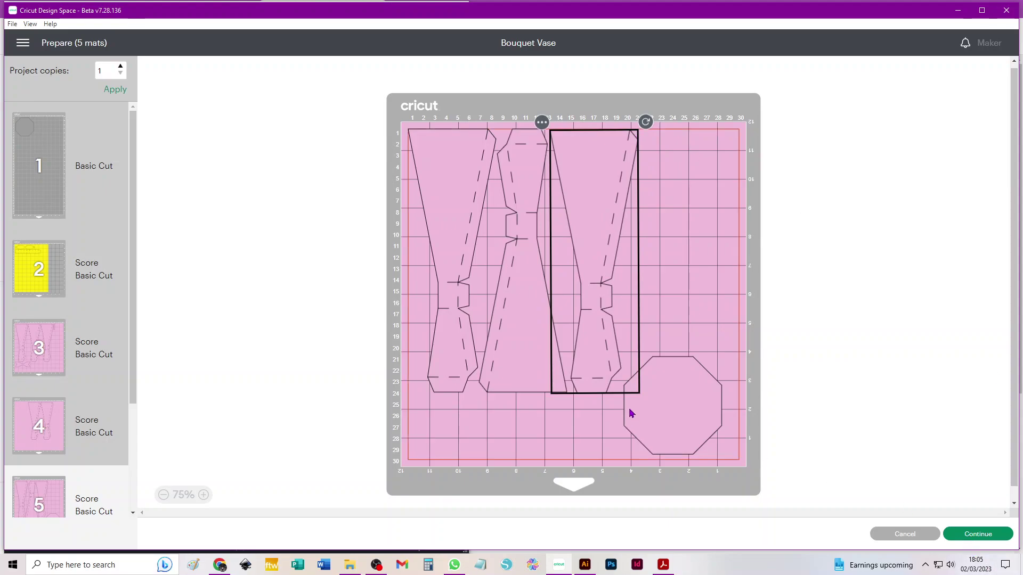
left_click(905, 534)
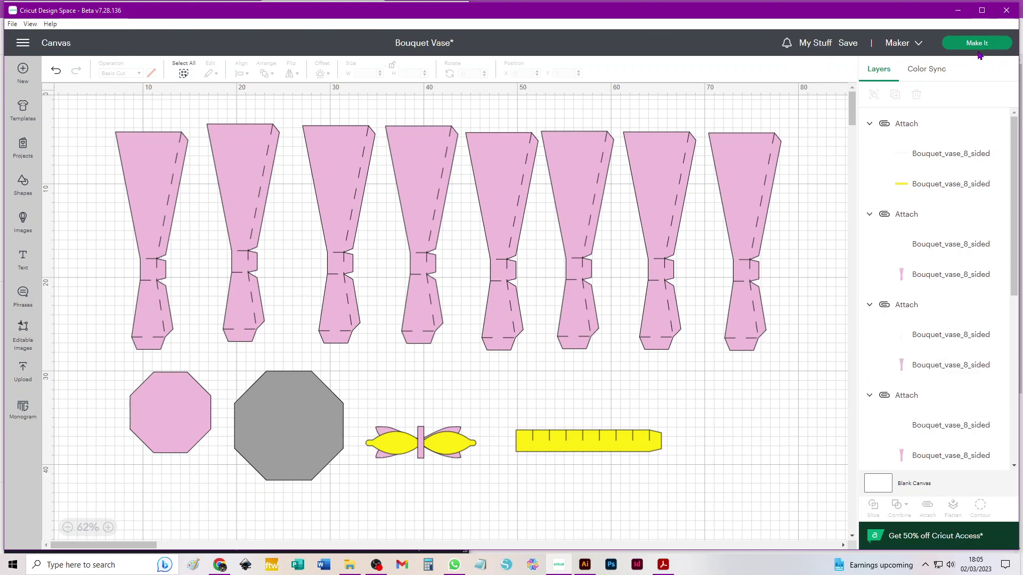
Restart mat preparation and set the material size of pink mat 3 to 29.7 cm x 42.0 cm (A3).
left_click(977, 43)
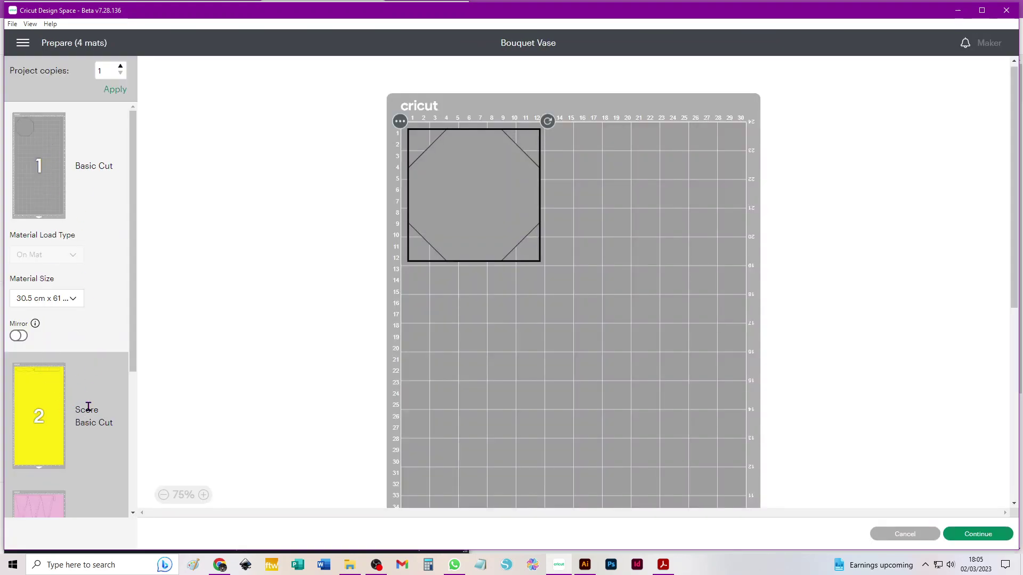
scroll(85, 400, "down", 3)
left_click(48, 317)
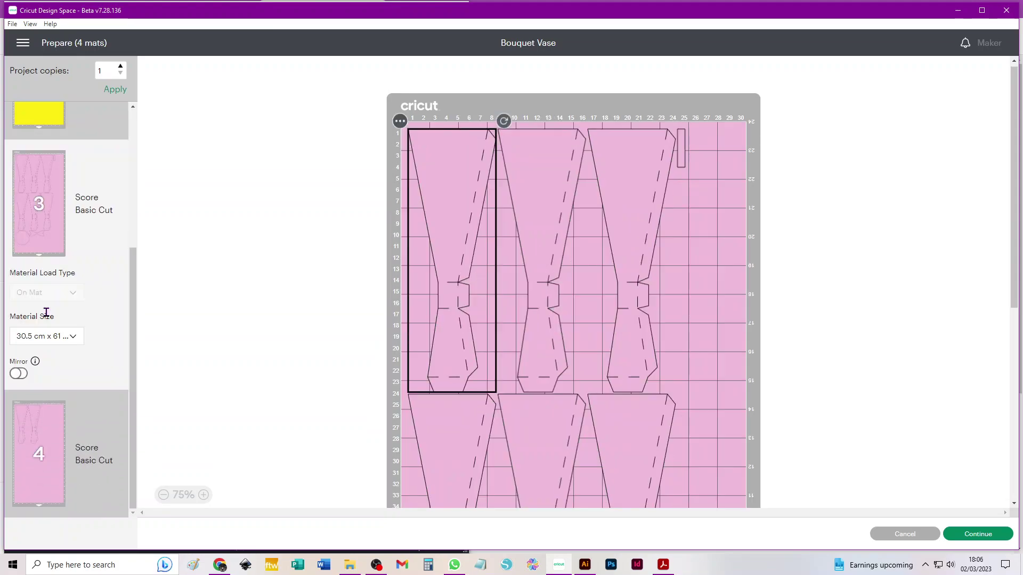
left_click(47, 337)
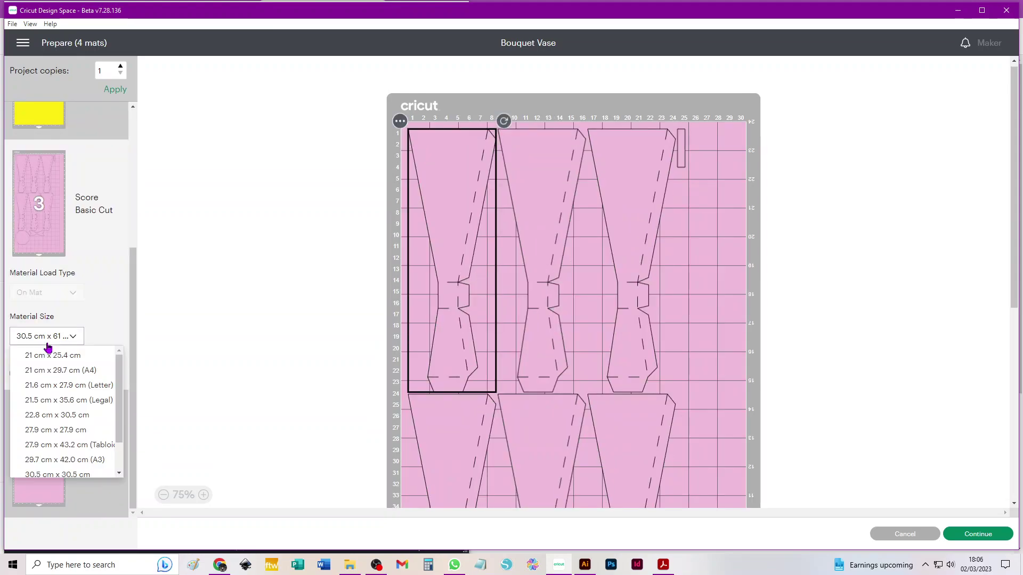
left_click(59, 462)
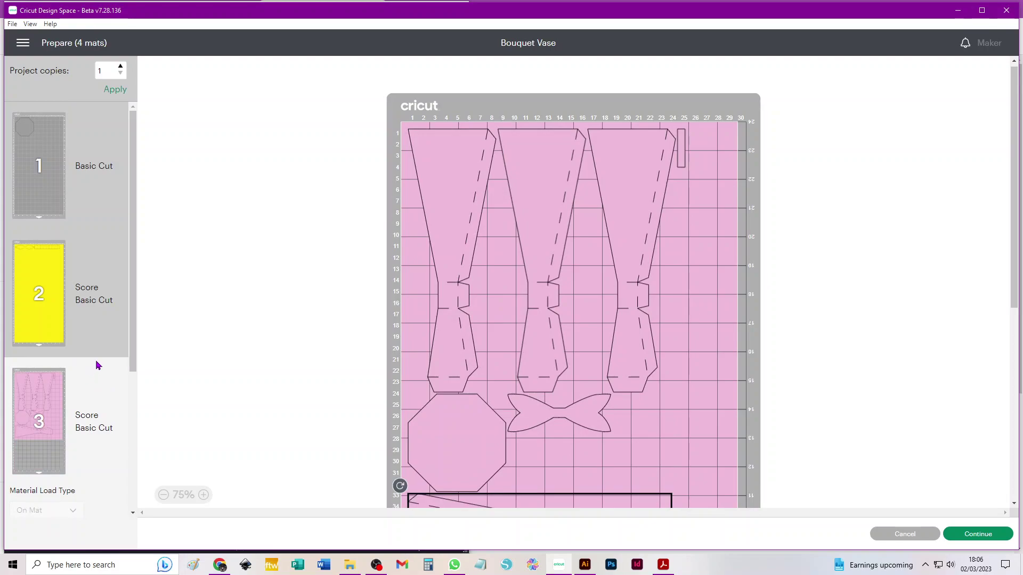
On mat 4, rotate the second vase panel 180 degrees and nest the second and third panels closely beside the first.
scroll(96, 368, "down", 3)
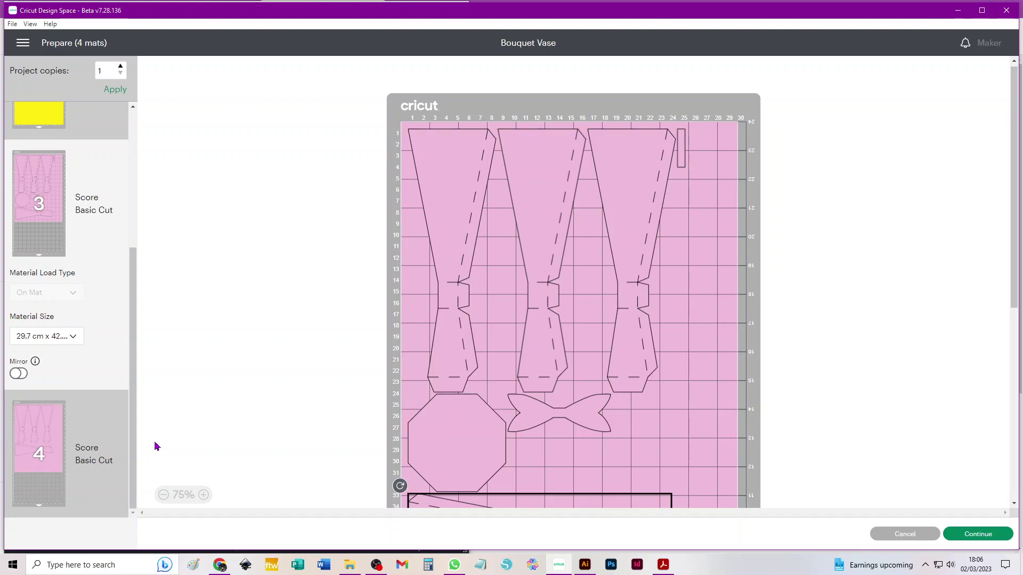
left_click(45, 445)
left_click(537, 196)
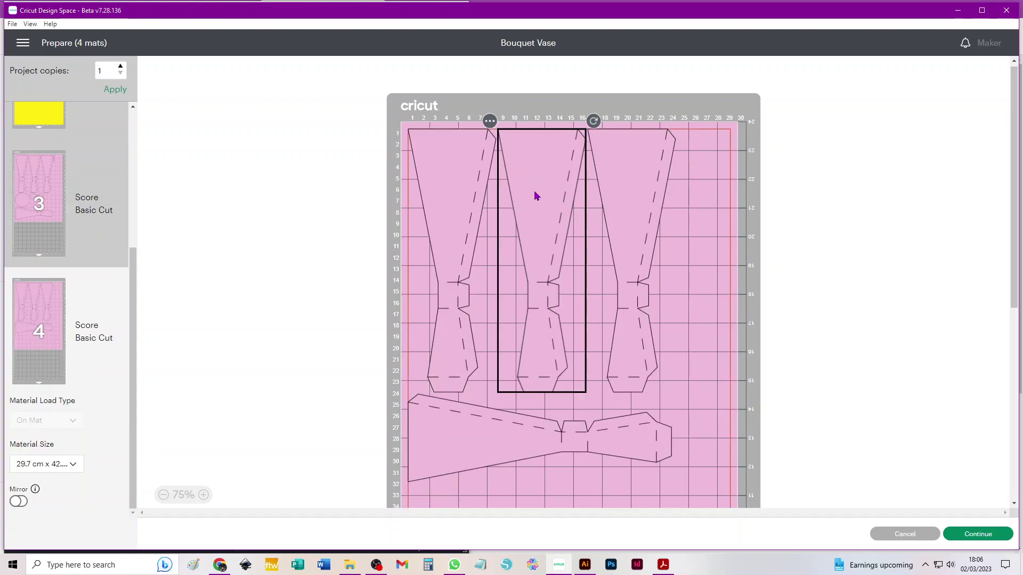
left_click_drag(593, 119, 510, 334)
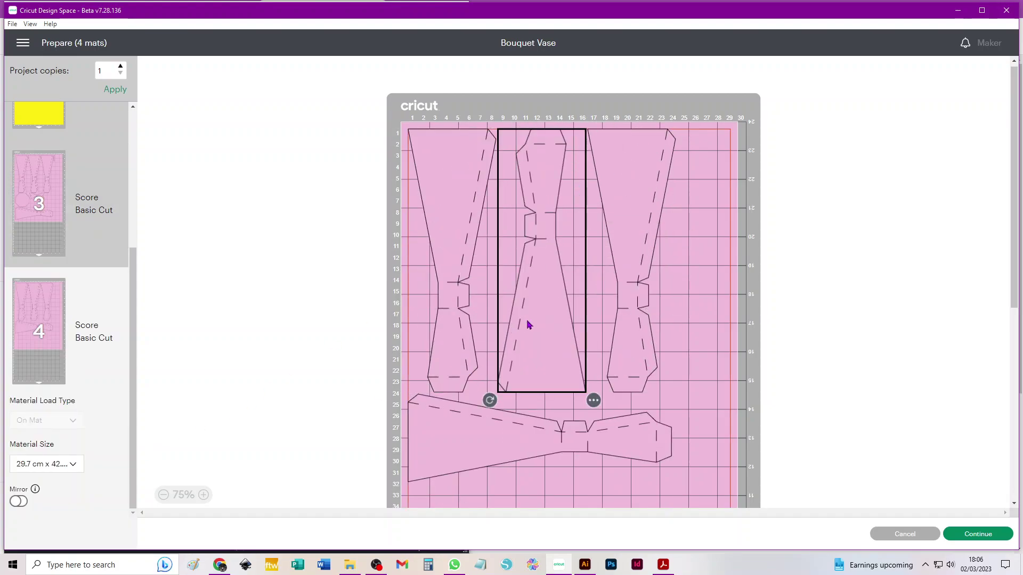
left_click_drag(531, 221, 513, 223)
left_click(626, 178)
left_click_drag(625, 178, 598, 180)
Turn the sideways panel on mat 4 upside down, nest it as the fourth in the row, and return to the canvas.
left_click(486, 429)
left_click_drag(677, 393, 674, 251)
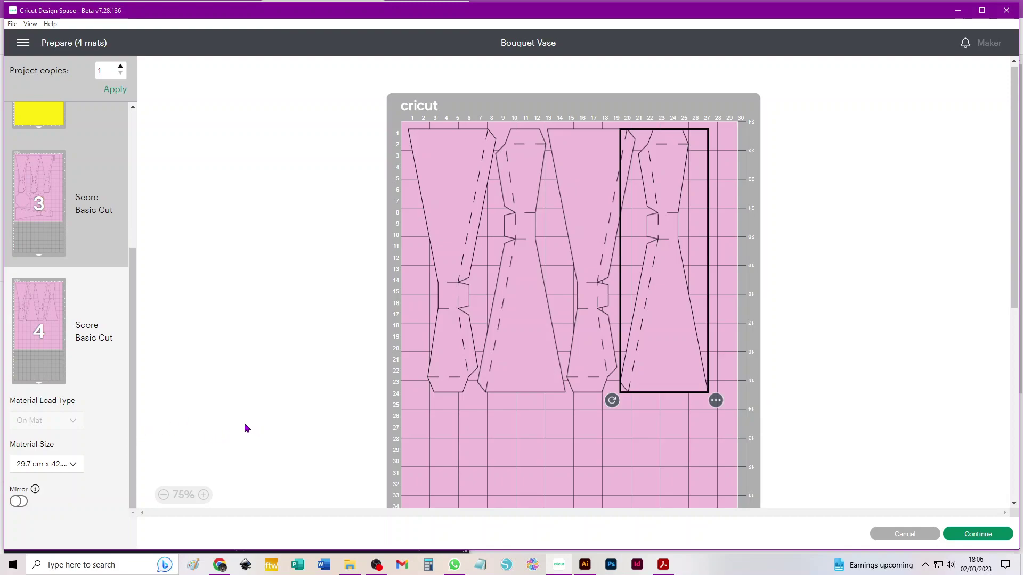
scroll(243, 372, "up", 1)
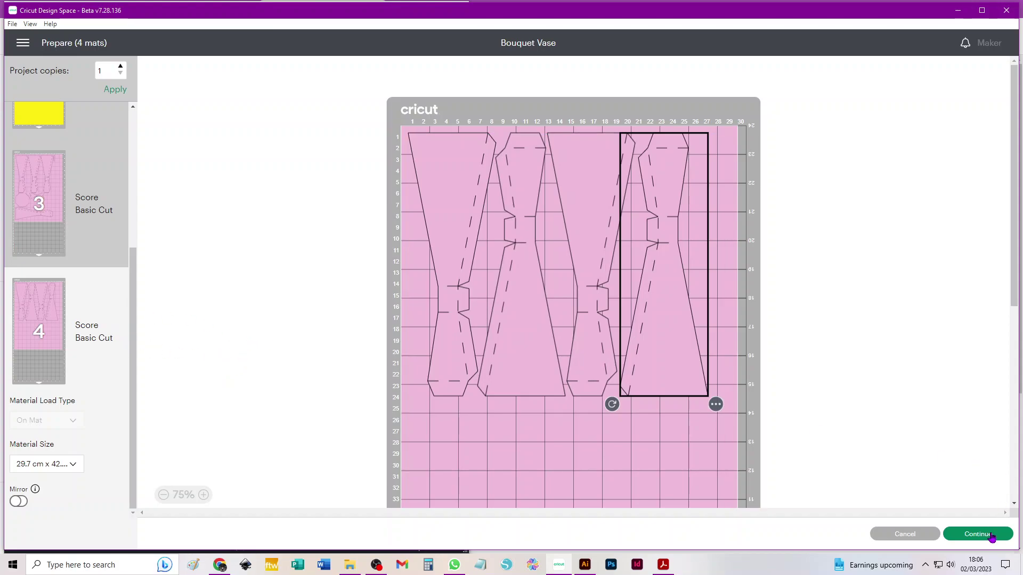
left_click(908, 536)
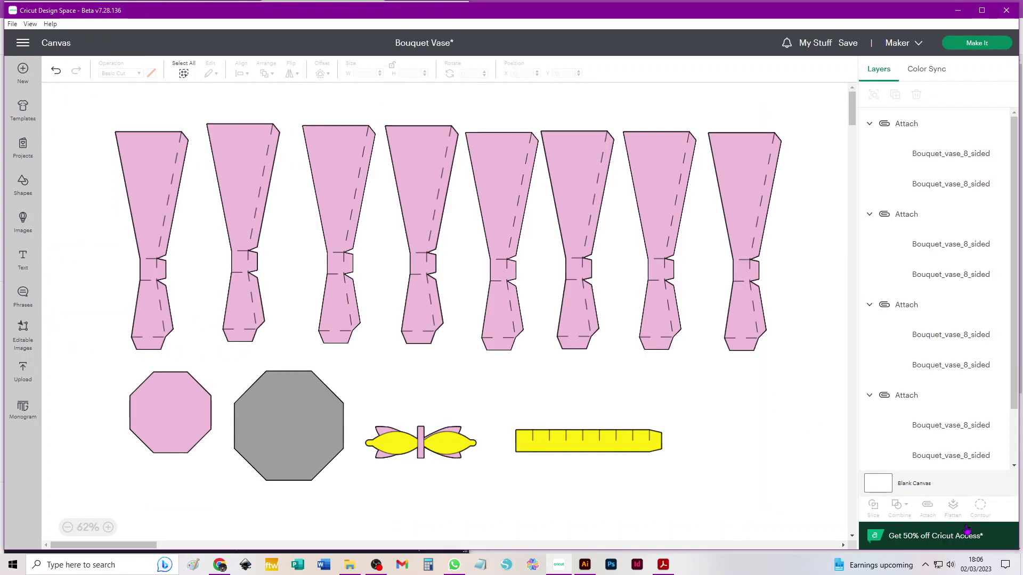